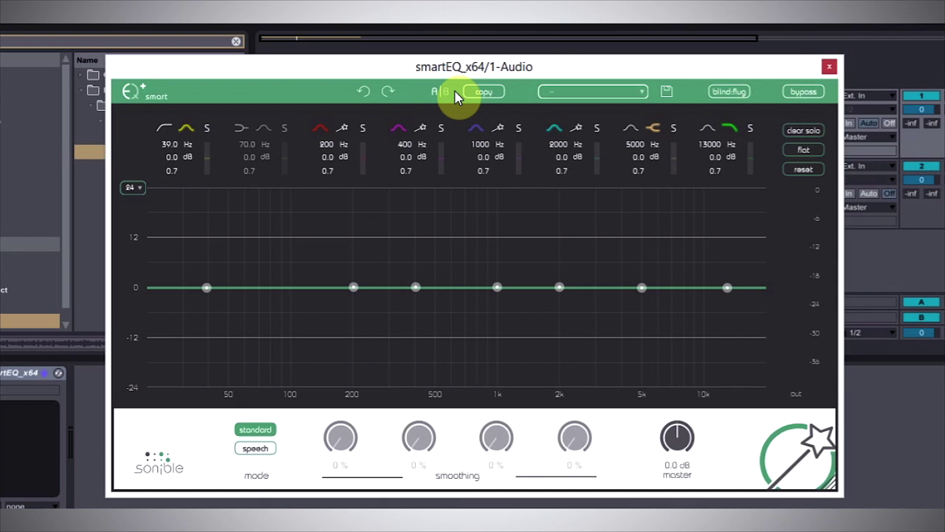
Turn the 200 Hz band into a smart filter, let it learn the playing audio, and set its amount to 64.6 %
click(348, 126)
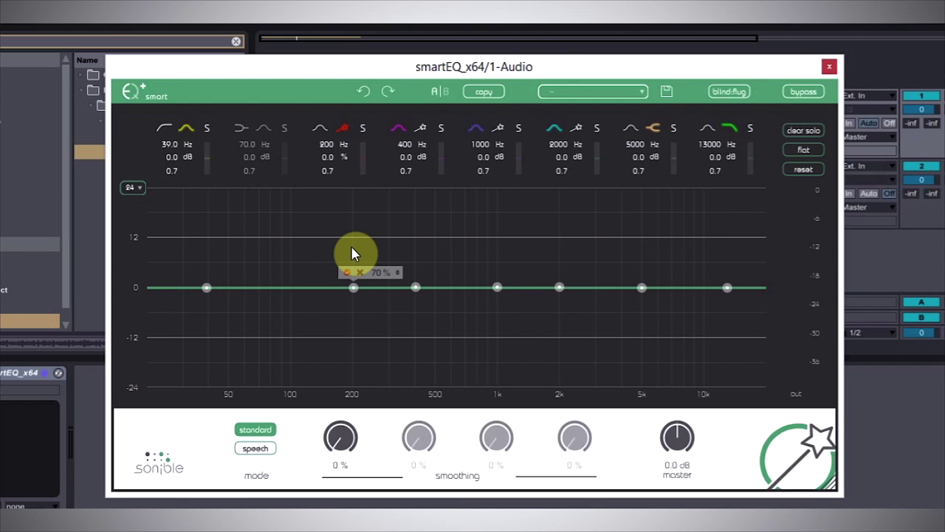
click(347, 132)
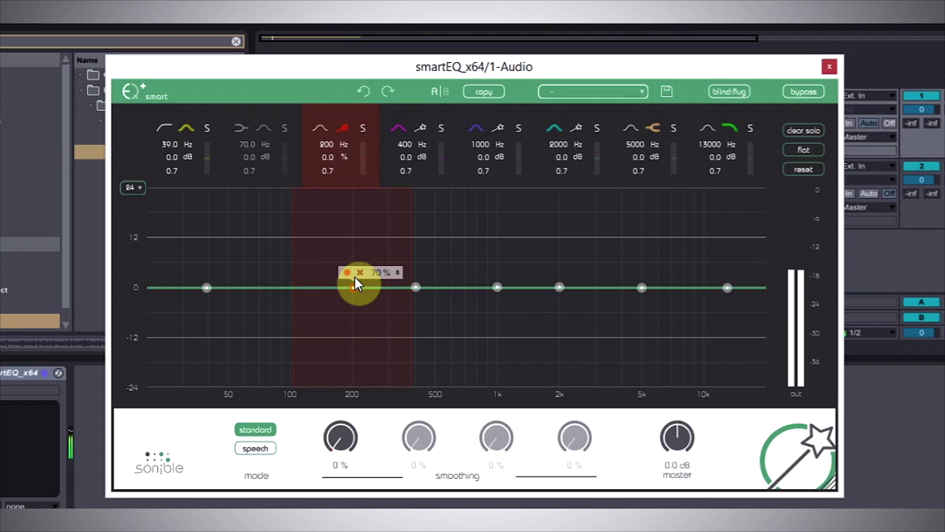
click(347, 272)
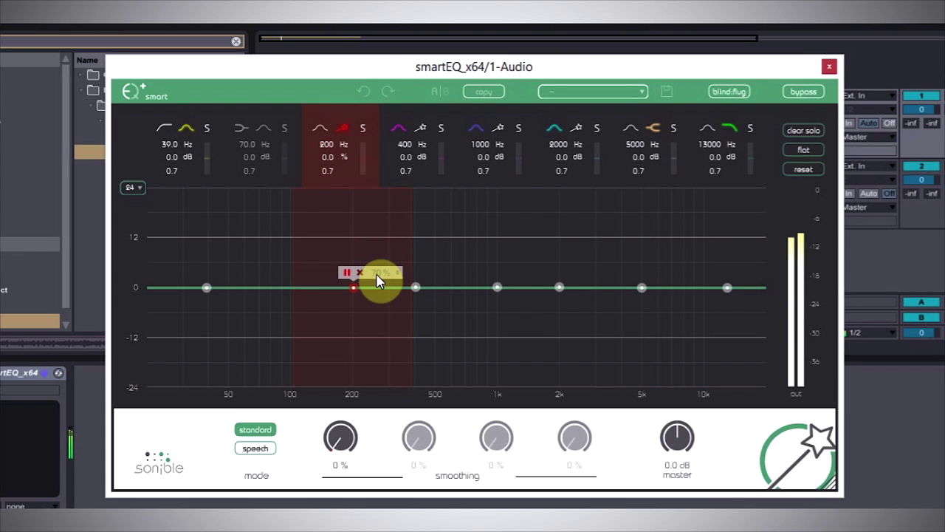
click(375, 239)
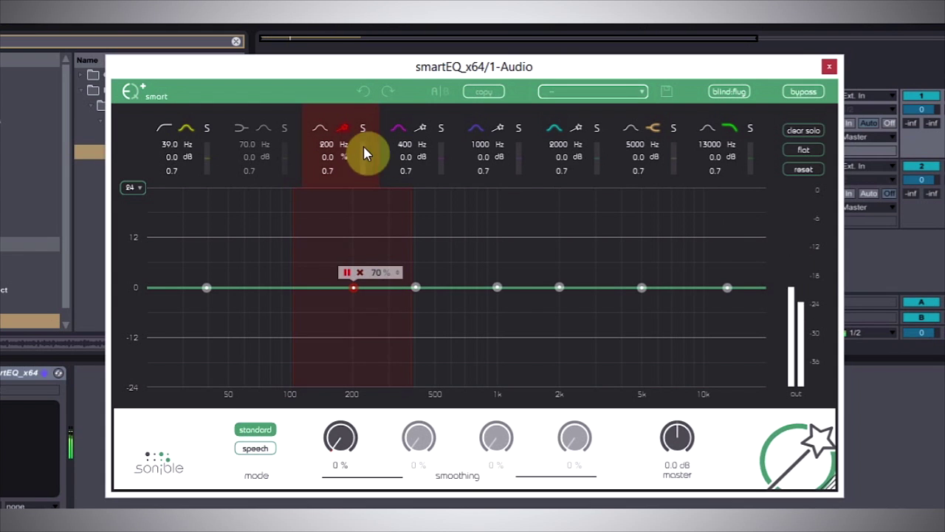
drag(332, 161, 316, 33)
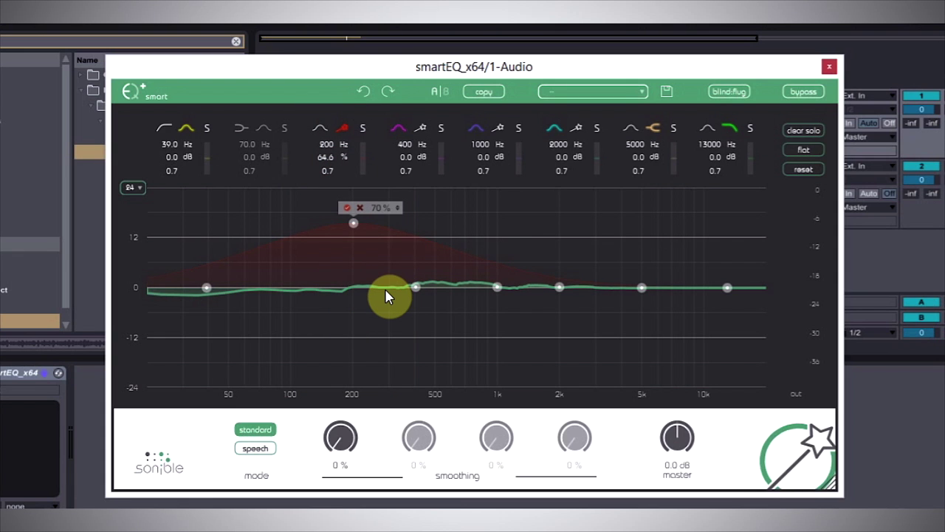
Shift the red smart band to 58.0 Hz at 84.6 % with its node percentage at 75 %, and the yellow band to 37.9 Hz at -0.3 dB
drag(354, 223, 353, 204)
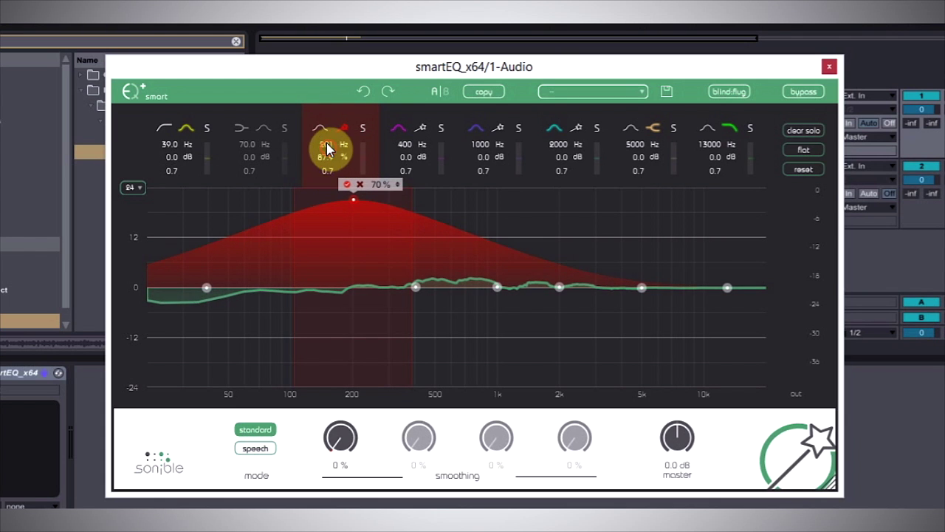
drag(326, 150, 309, 181)
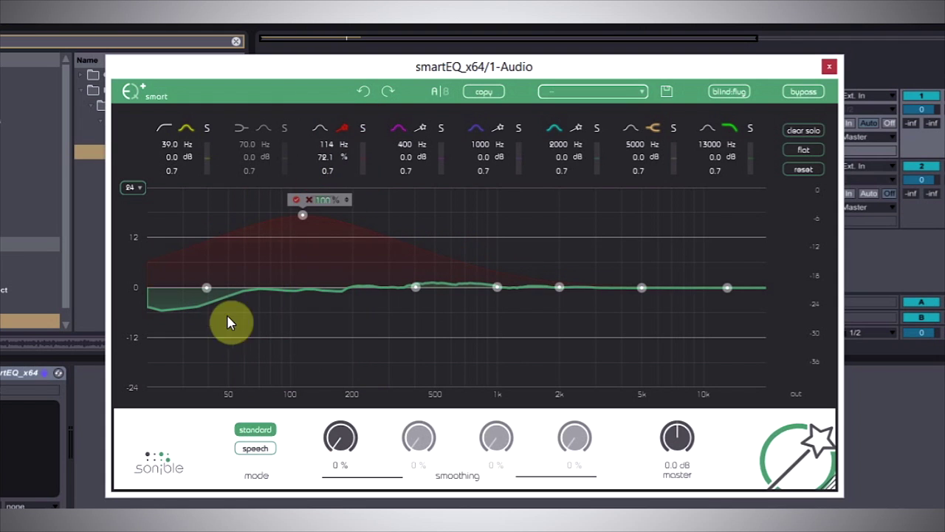
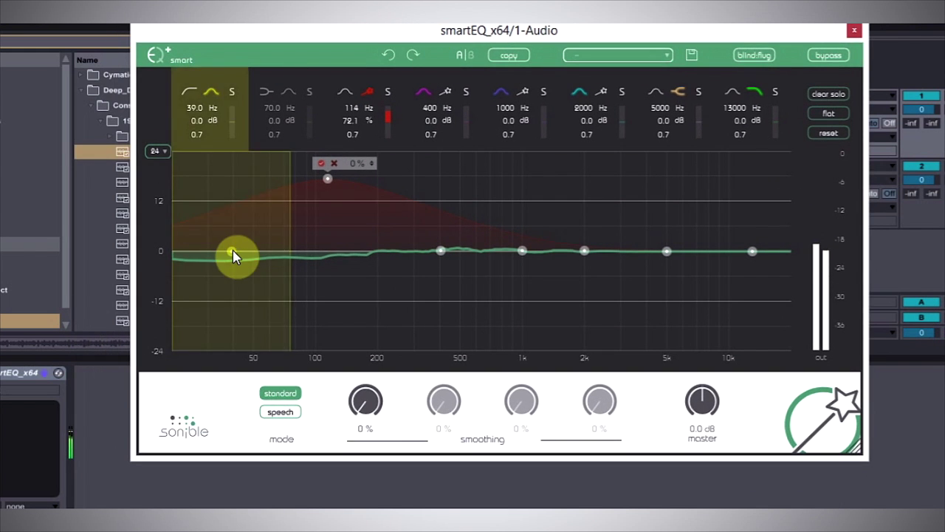
mouse_move(231, 251)
mouse_down()
mouse_move(230, 266)
mouse_move(230, 252)
mouse_up()
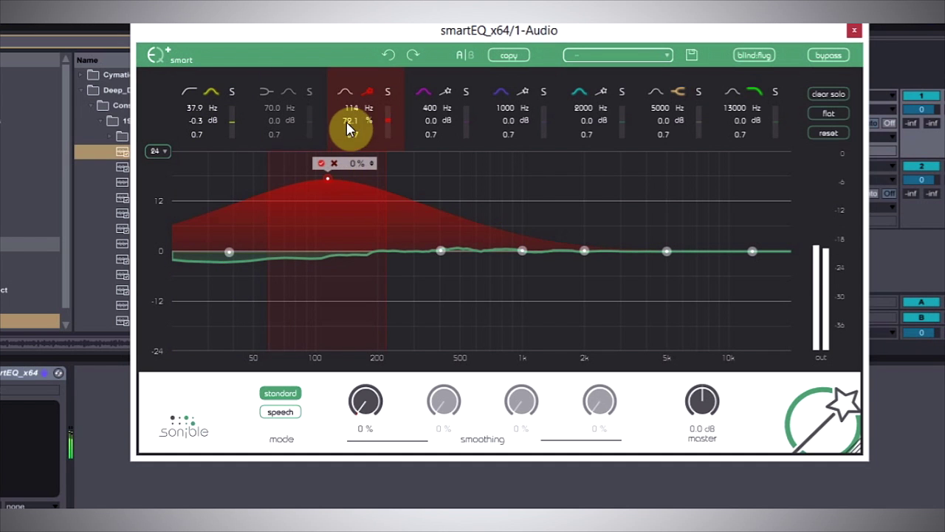
mouse_move(348, 122)
mouse_down()
mouse_move(354, 158)
mouse_move(359, 123)
mouse_move(336, 173)
mouse_move(300, 145)
mouse_move(294, 79)
mouse_move(287, 87)
mouse_up()
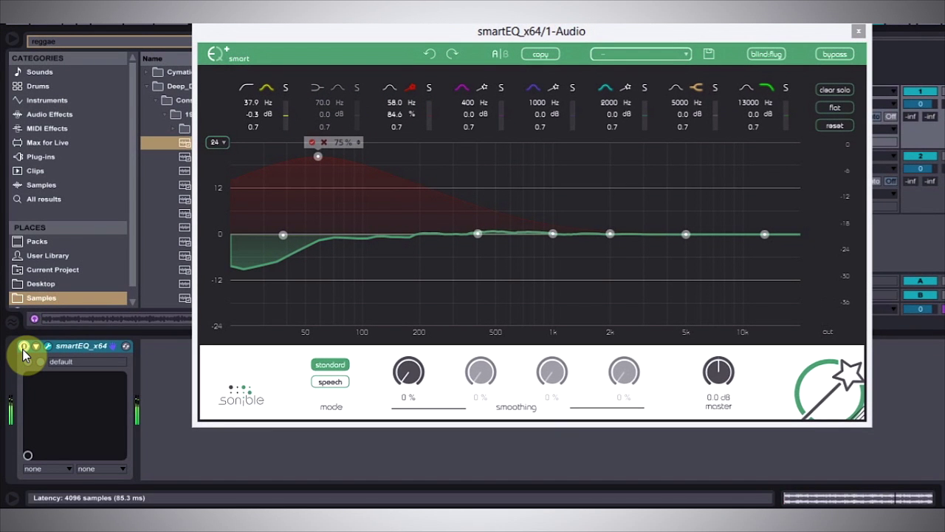
Compare the audio with the smartEQ_x64 device switched off and back on
click(24, 348)
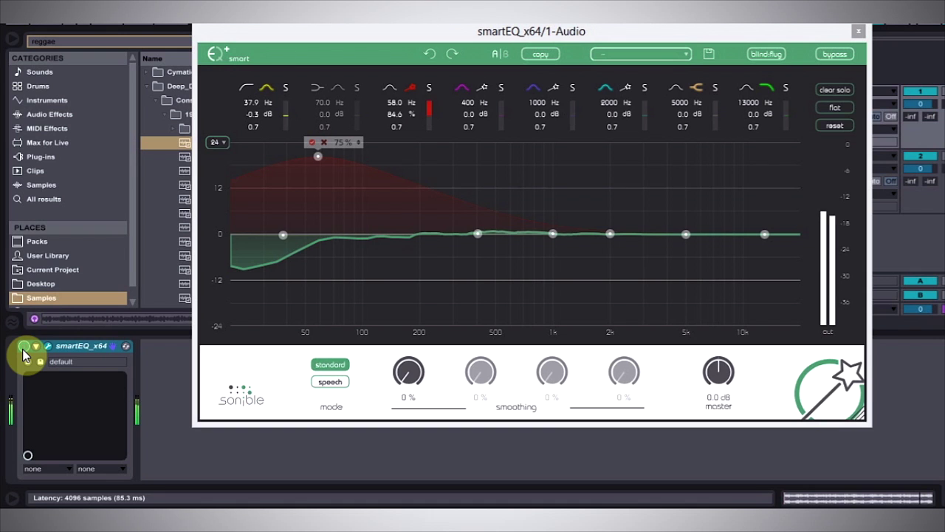
click(23, 347)
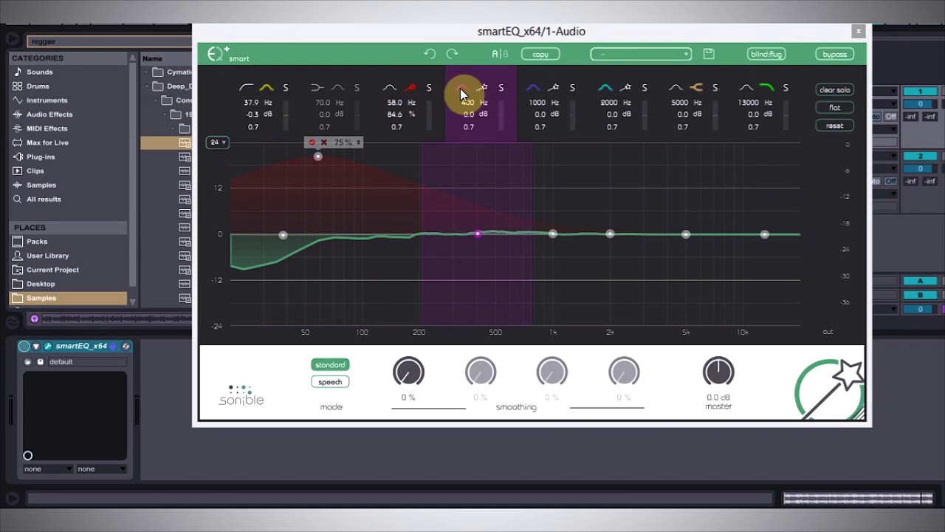
Turn the 400 Hz band into a smart filter, let it learn the audio, and place it at 214 Hz with an amount of -77.3 %
click(481, 87)
mouse_move(478, 235)
mouse_down()
mouse_move(396, 203)
mouse_move(414, 193)
mouse_move(414, 177)
mouse_up()
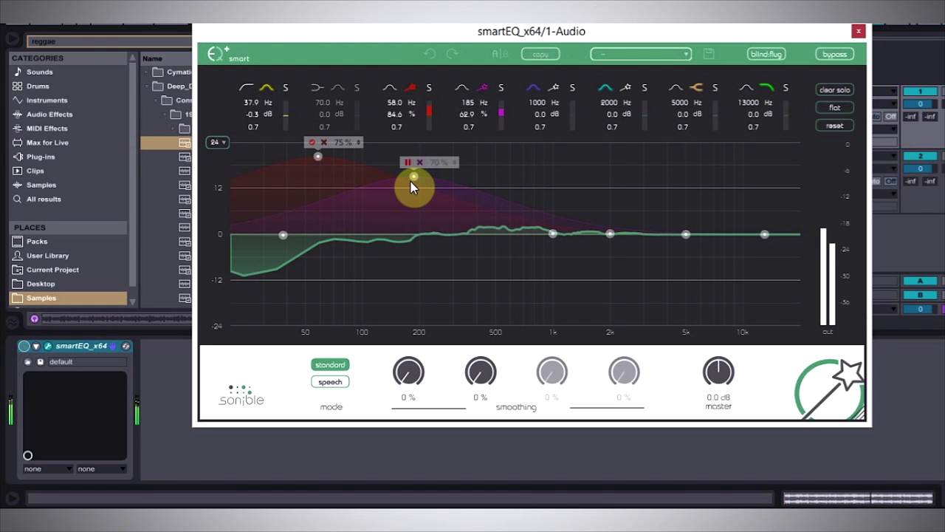
drag(411, 186, 436, 310)
Narrow the purple smart band to a Q of 4.5 at 142 Hz and -100.0 %, and compare with the device off and on
click(471, 130)
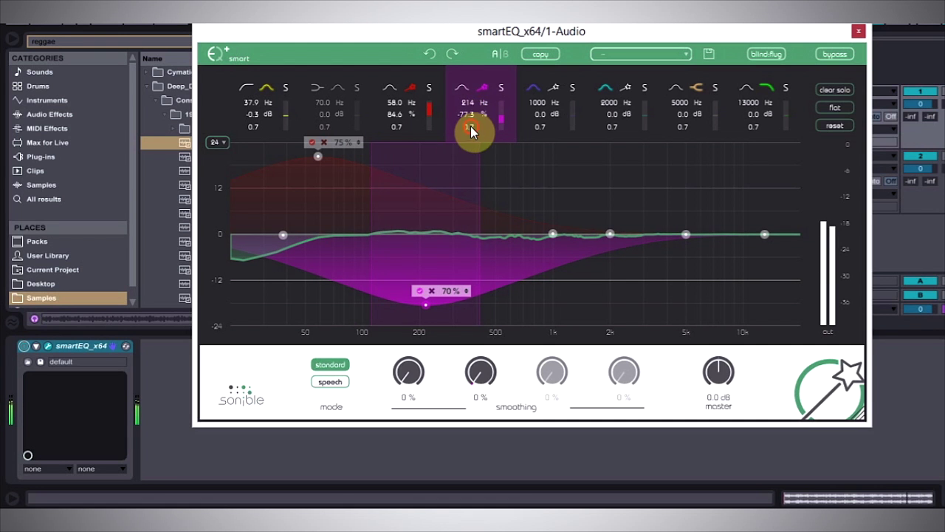
drag(471, 130, 392, 333)
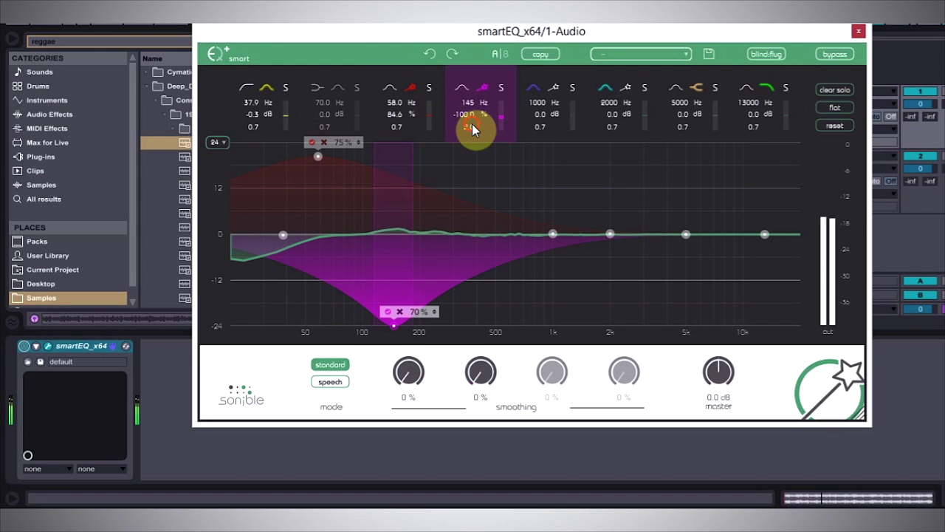
drag(468, 117, 445, 230)
mouse_move(393, 324)
mouse_down()
mouse_move(391, 312)
mouse_move(392, 342)
mouse_up()
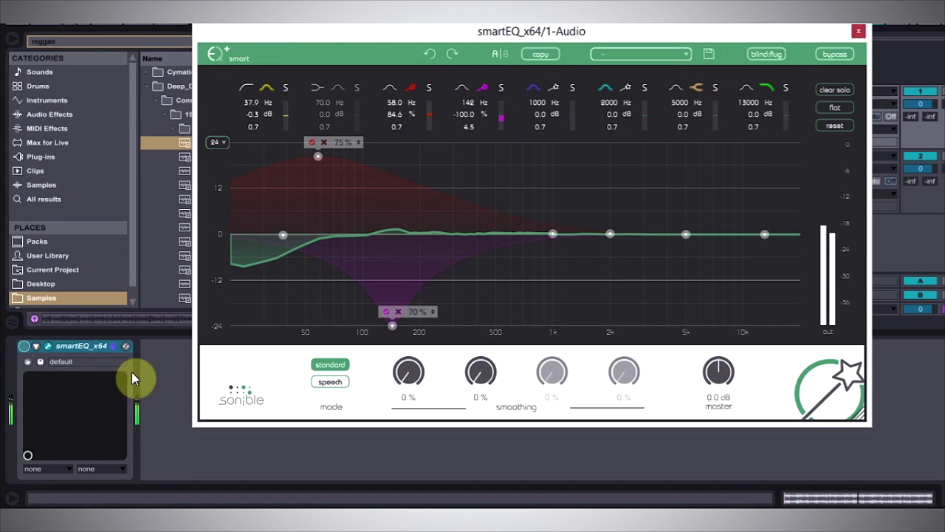
click(26, 346)
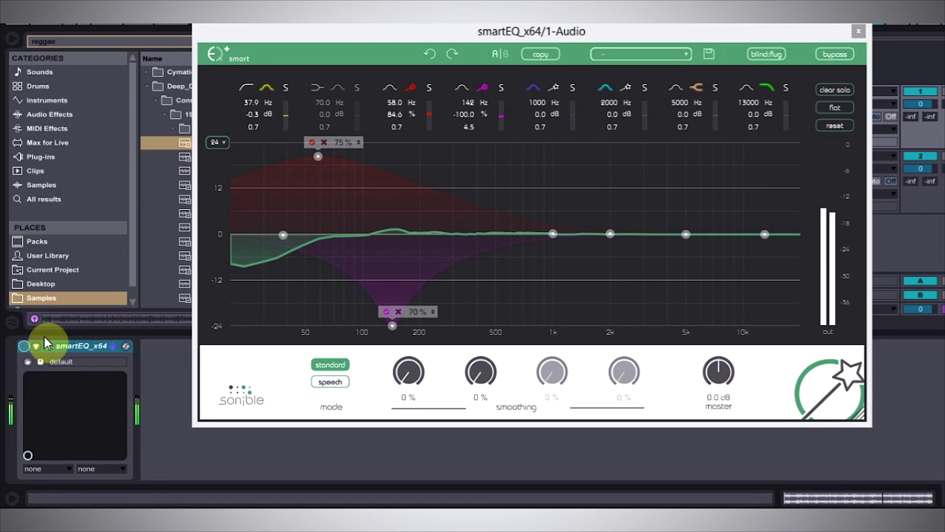
Set the purple smart band to 120 Hz, -87.1 % and a Q of 6.7, with its node percentage at 0 %
drag(477, 93, 461, 179)
mouse_move(468, 103)
mouse_down()
mouse_move(476, 101)
mouse_move(462, 114)
mouse_up()
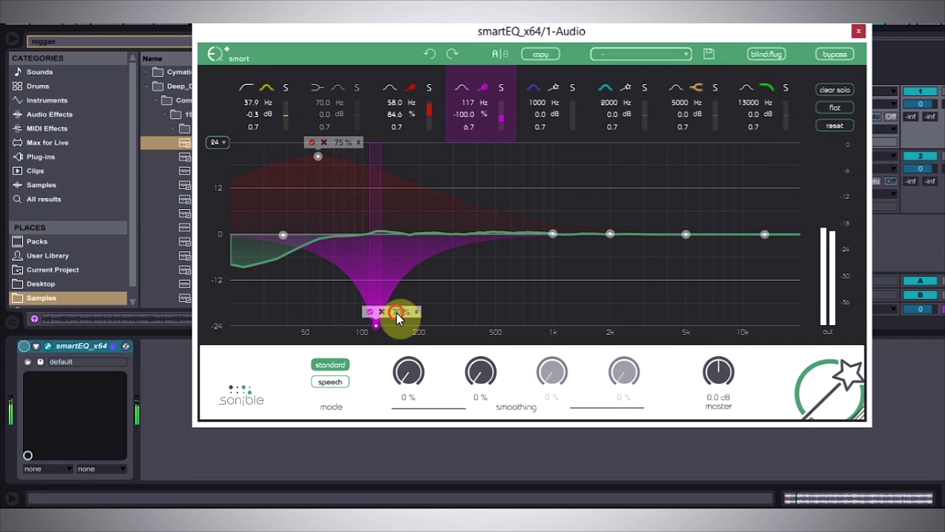
drag(396, 313, 395, 386)
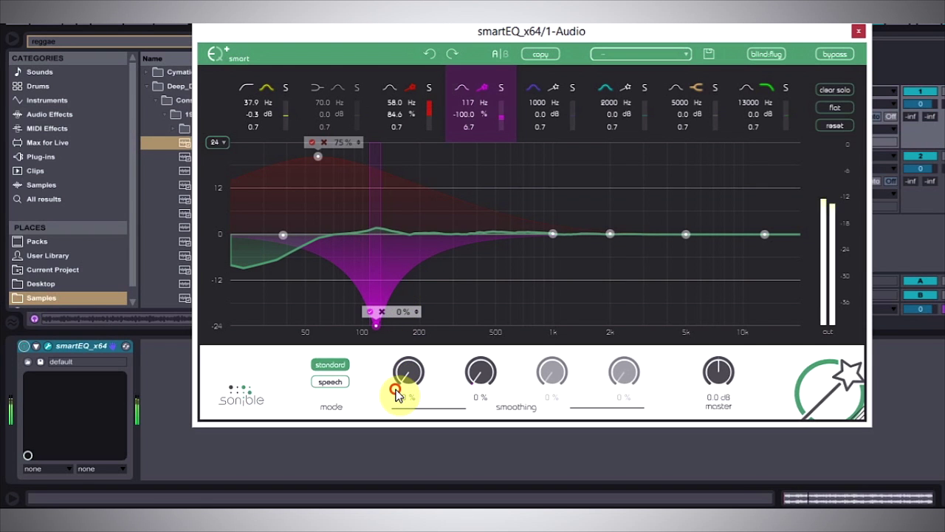
drag(377, 326, 378, 313)
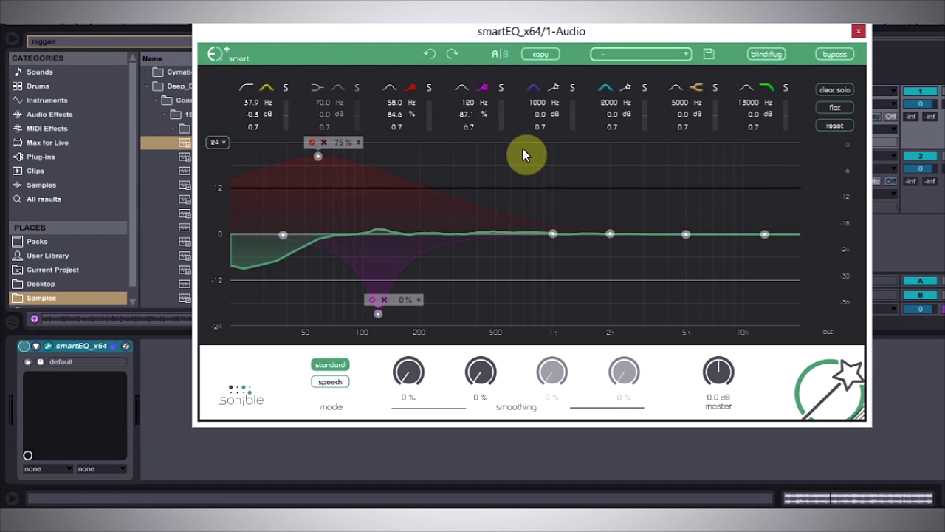
Turn the 2000 Hz band into a smart filter, let it learn the audio, and place it at 4997 Hz with an amount of 75.7 %
click(626, 90)
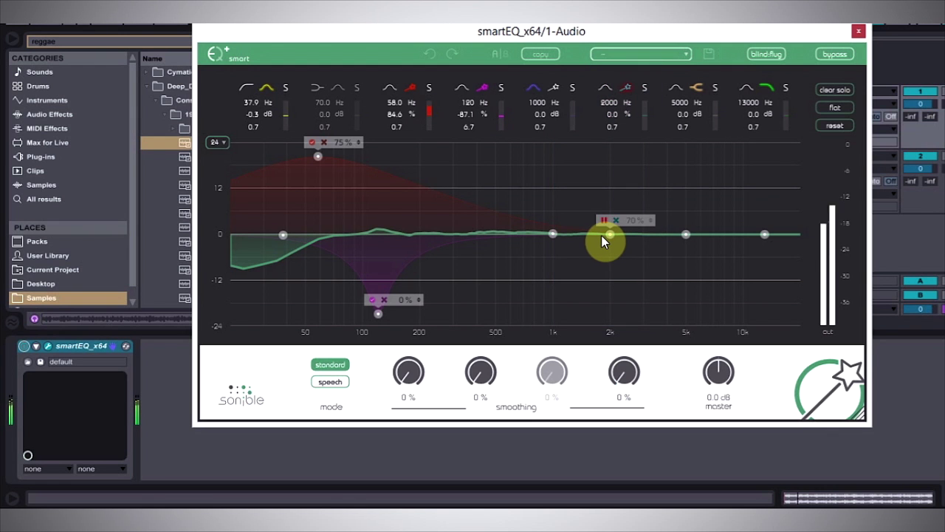
drag(613, 236, 717, 173)
drag(718, 172, 682, 164)
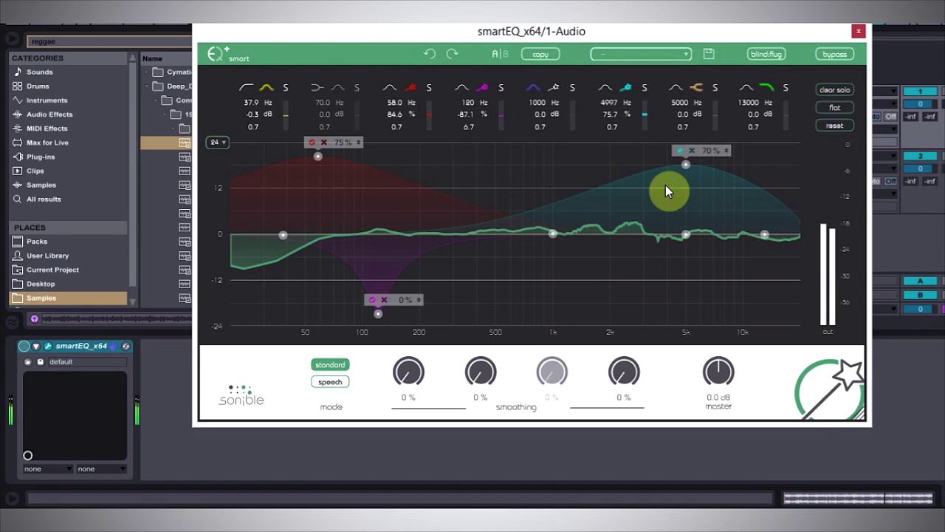
Stop playback and raise the gain of the 5000 Hz high shelf band to 3.6 dB
key(space)
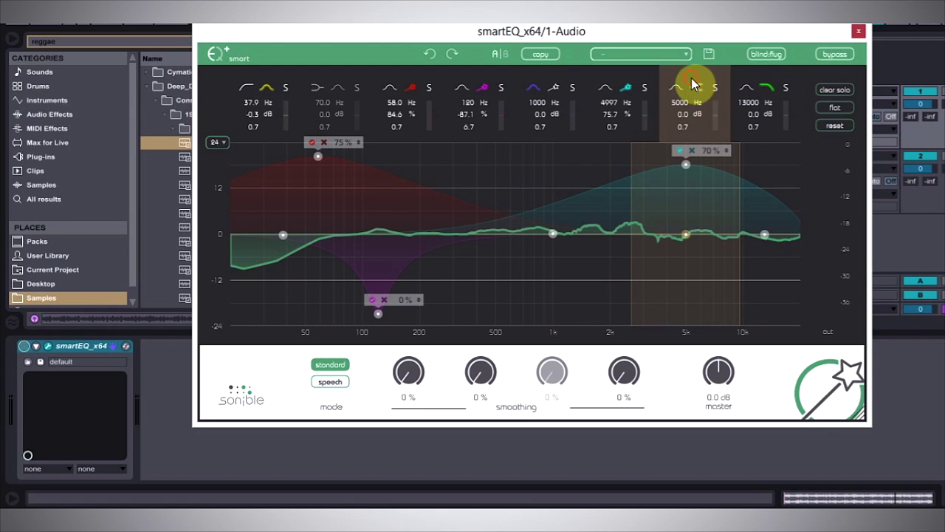
drag(683, 114, 681, 88)
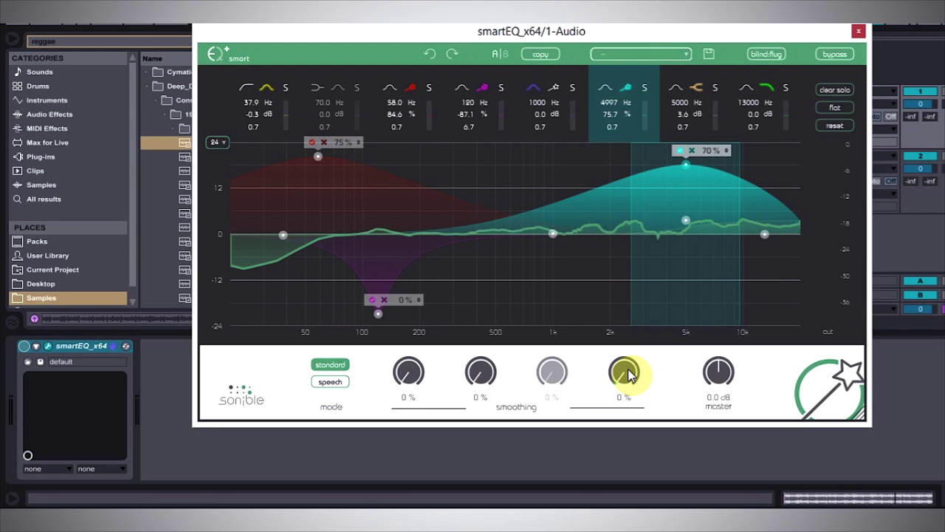
Set the smoothing of the cyan smart band to 64 %, and shift that band to 4777 Hz at 65.8 %
drag(627, 376, 629, 432)
drag(625, 371, 618, 333)
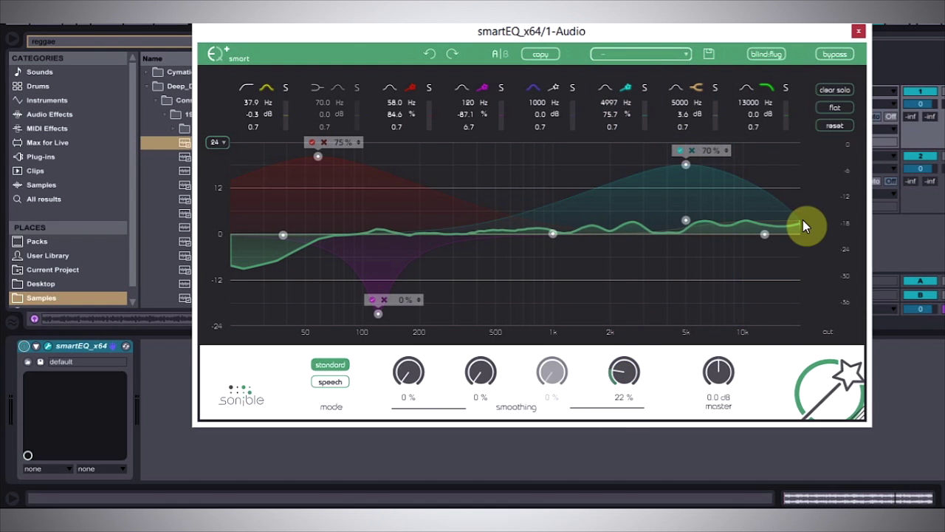
drag(624, 373, 605, 283)
drag(640, 362, 627, 390)
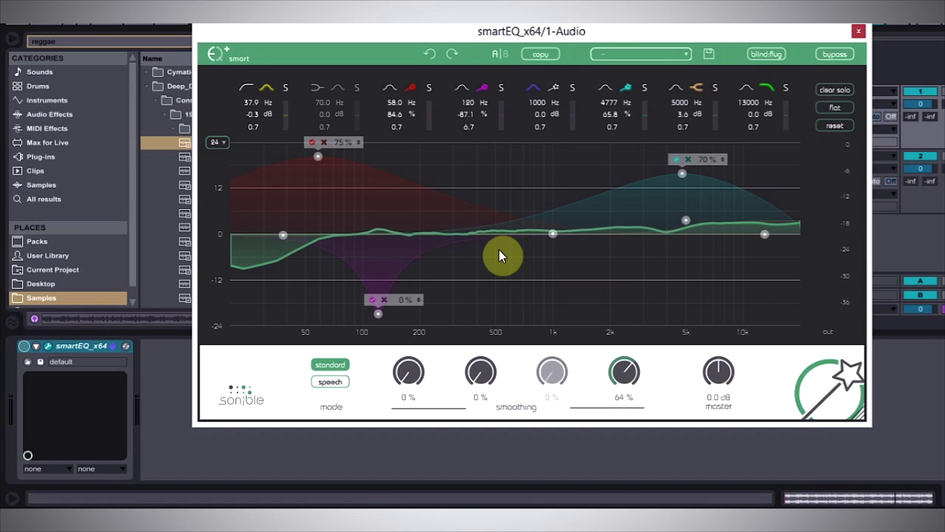
Bypass and re-enable the smartEQ_x64 device during playback to judge the smoothed highs against the original sound
click(25, 347)
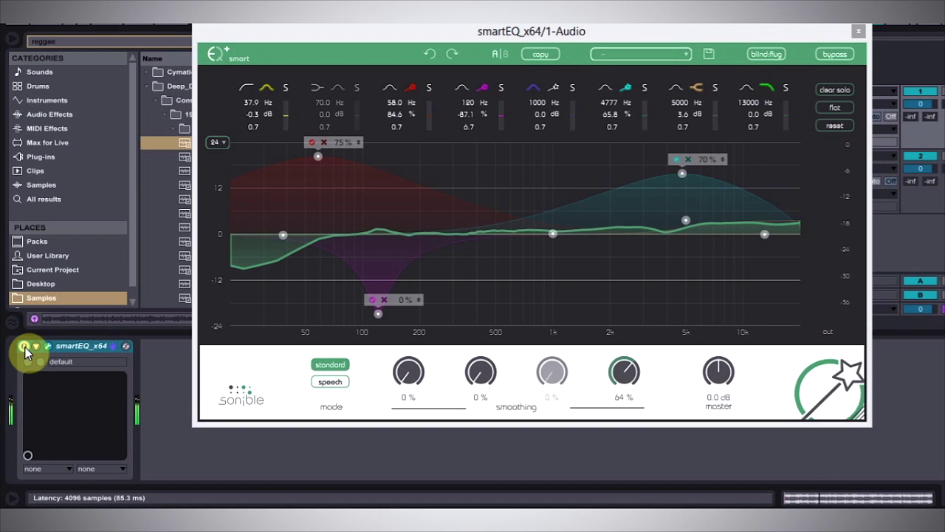
click(25, 347)
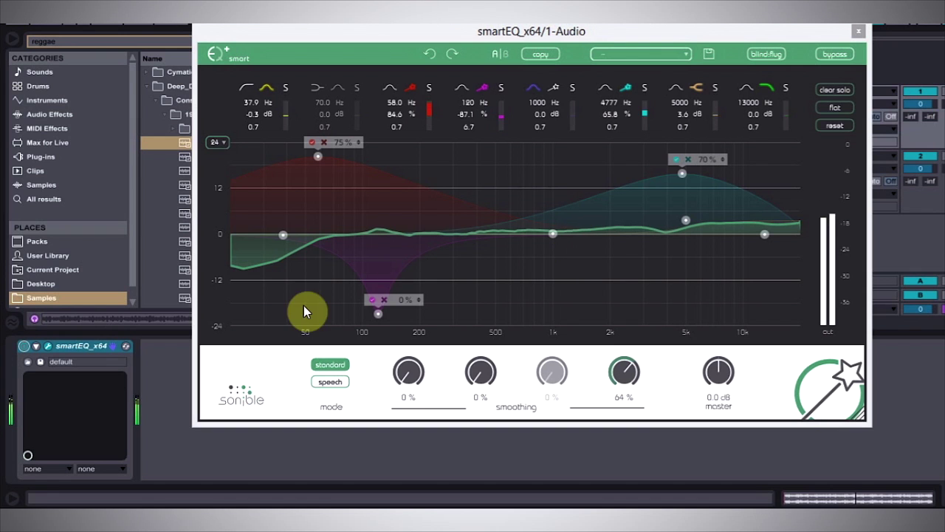
Switch the yellow lowest band from a bell to a low cut and place it at 27.9 Hz and -3.0 dB
click(264, 88)
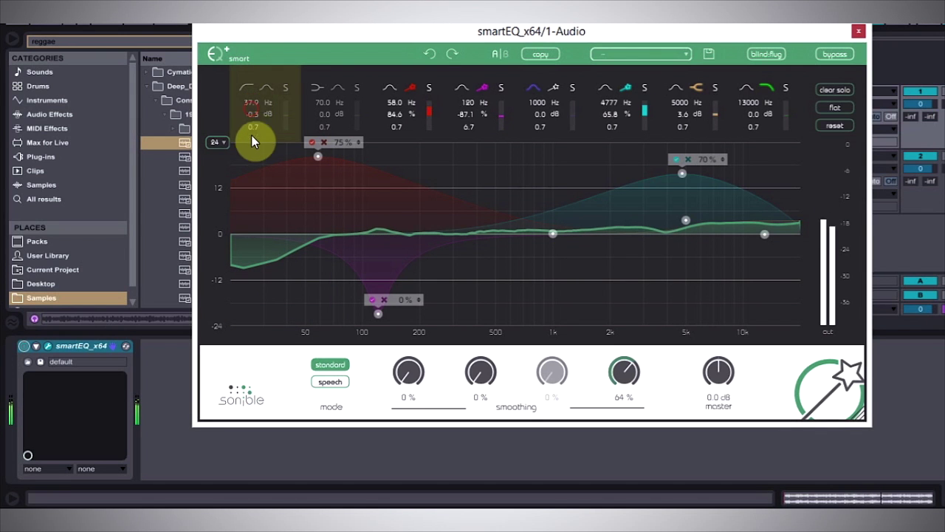
click(248, 93)
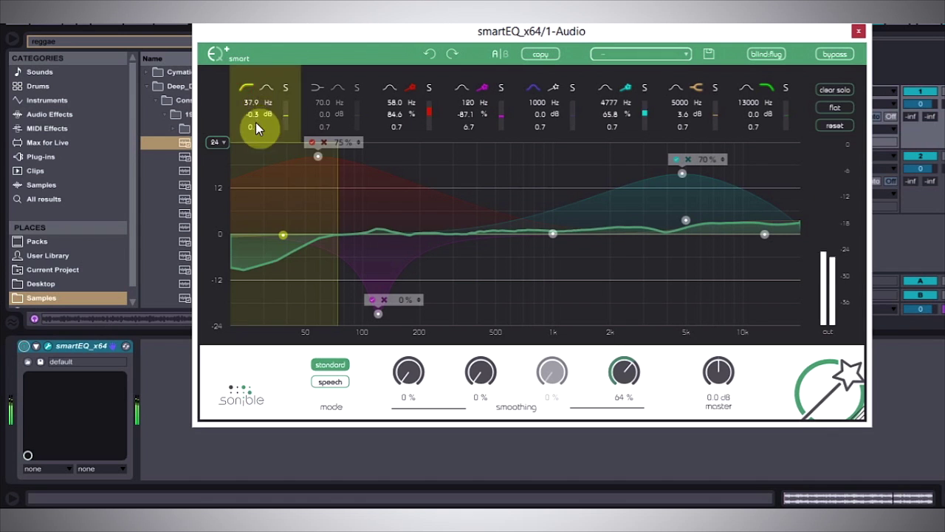
drag(282, 235, 255, 244)
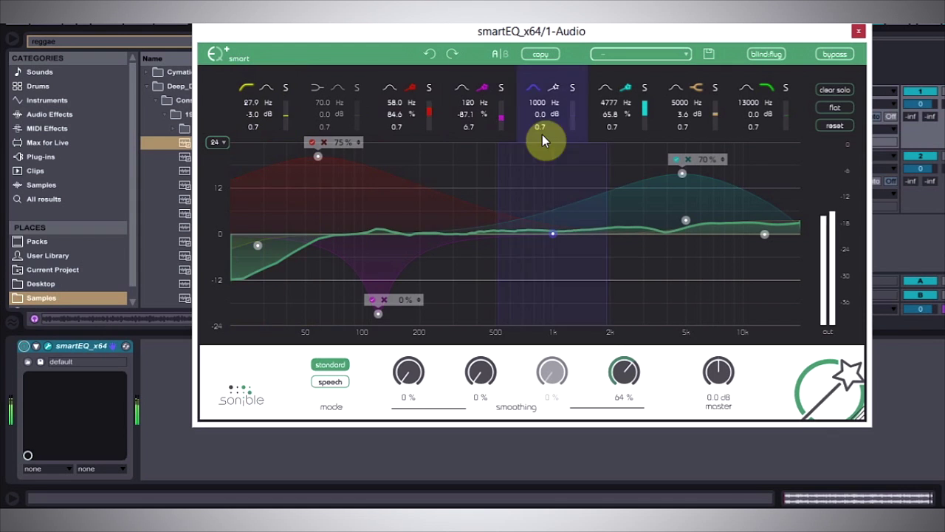
Compare the sound with the device off and on, and lower the 5000 Hz high shelf gain to 2.5 dB
click(25, 350)
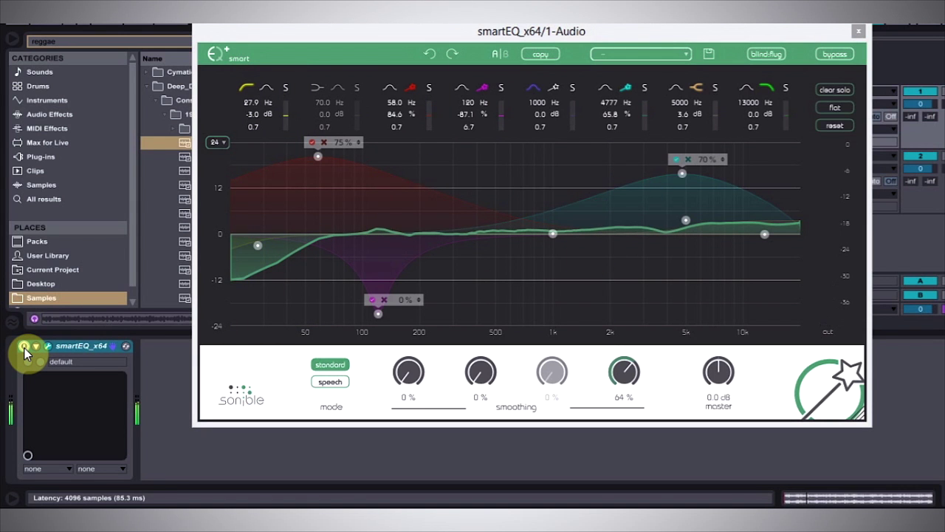
click(24, 349)
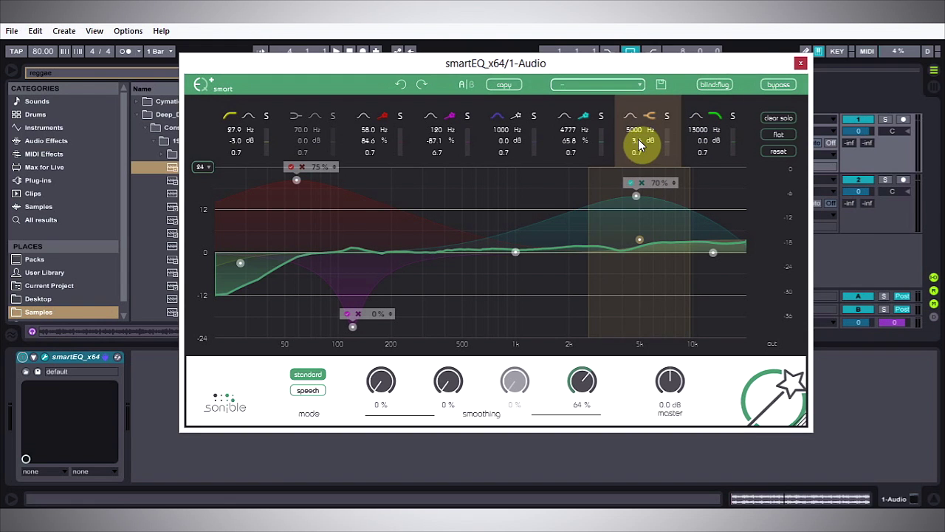
scroll(638, 147, down, 5)
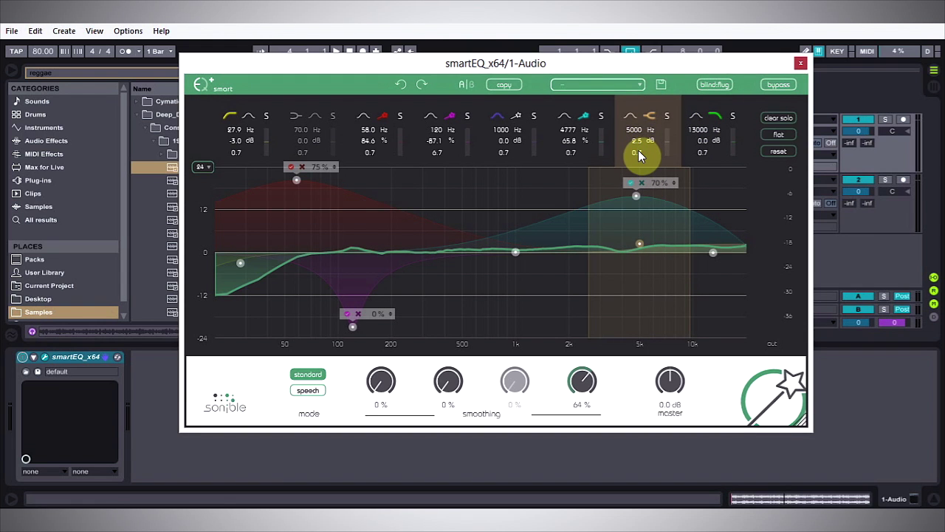